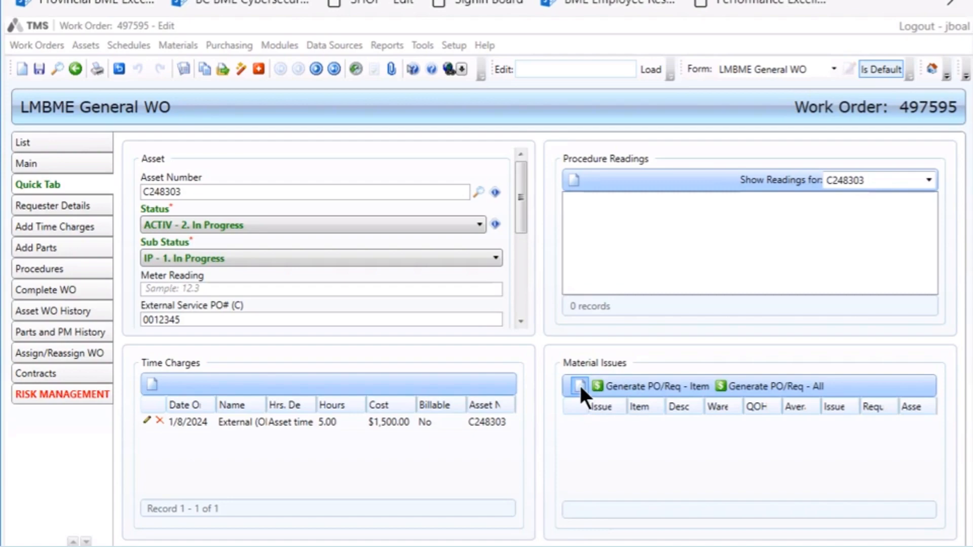
# Start a new material issue on the work order and set its warehouse to BCBME - BCBME WAREHOUSE.
pyautogui.click(579, 386)
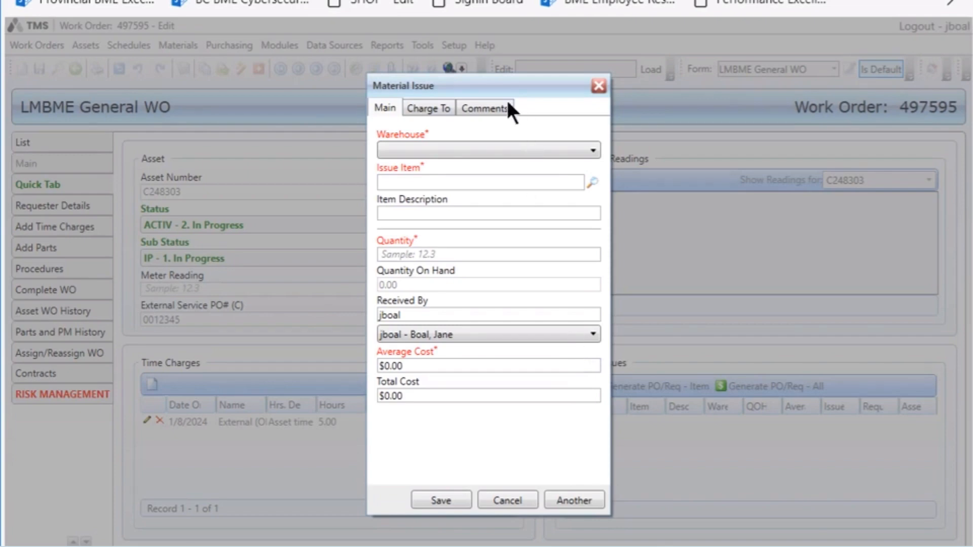
pyautogui.click(593, 151)
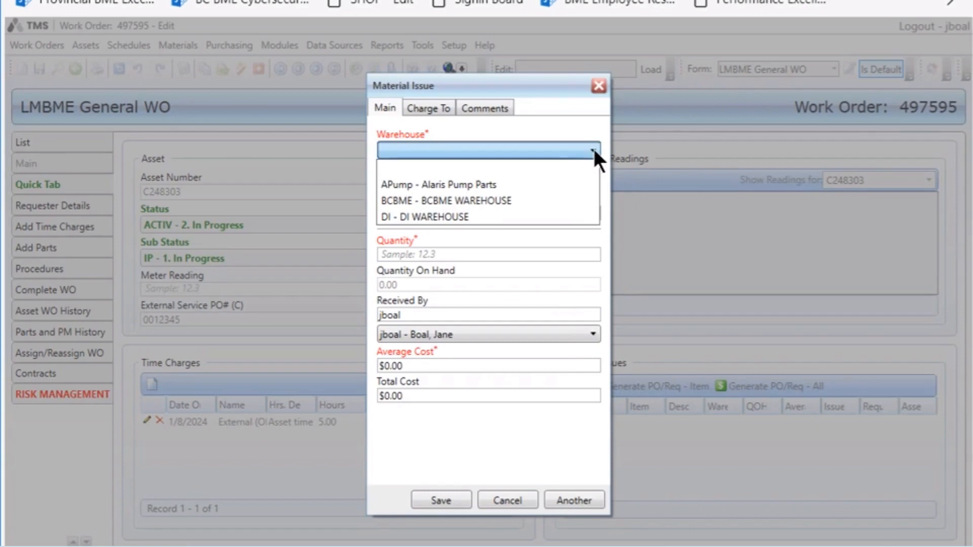
pyautogui.click(501, 203)
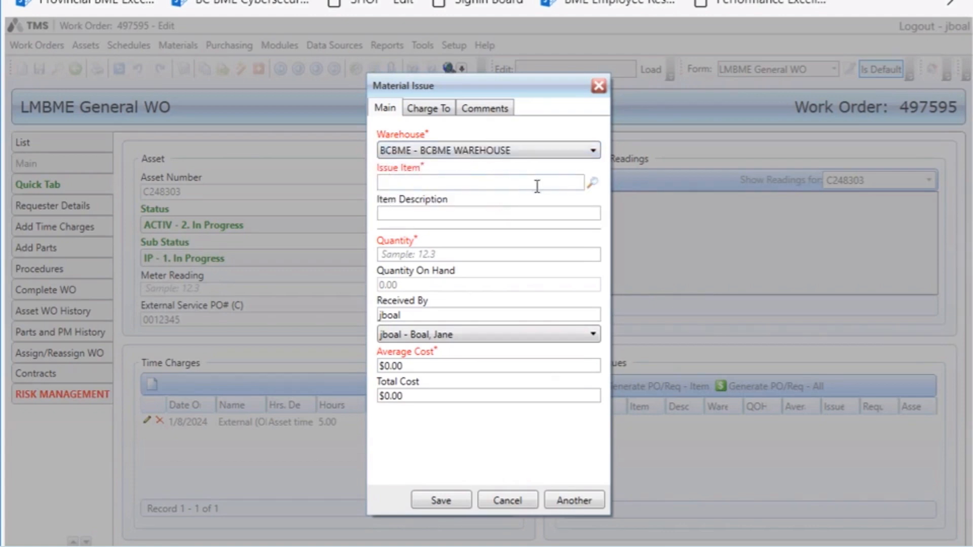
# Look up the issue item by querying materials whose Model History Parts match *avea*.
pyautogui.click(592, 181)
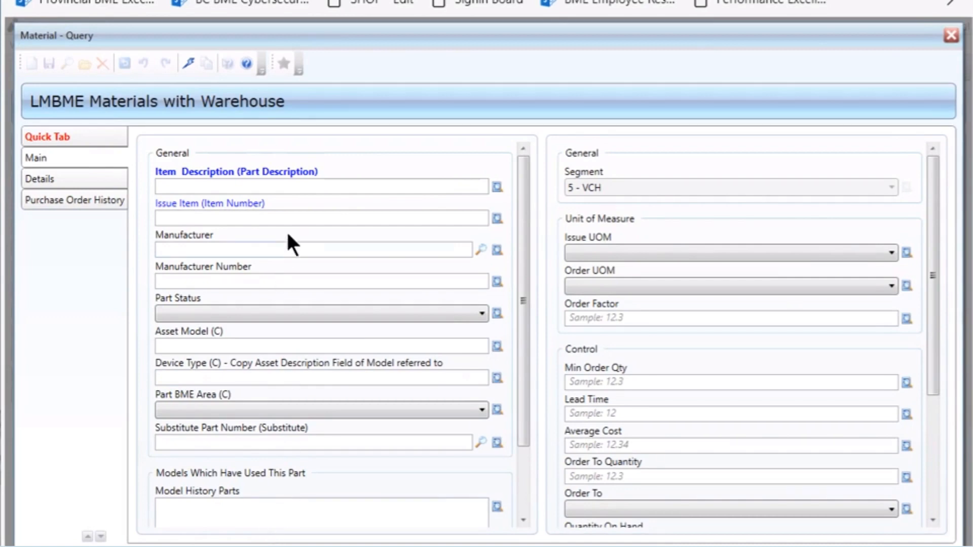
pyautogui.click(174, 275)
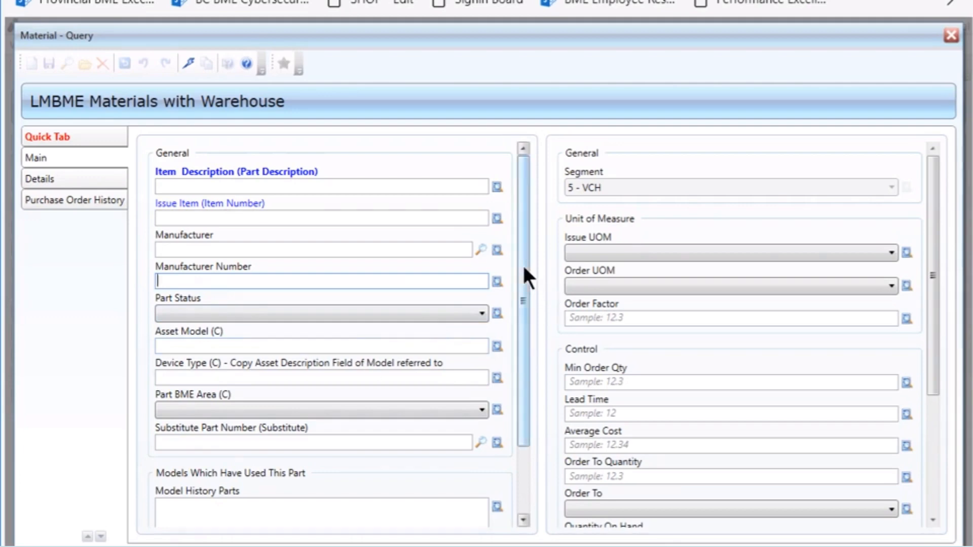
pyautogui.moveTo(522, 263); pyautogui.dragTo(509, 345)
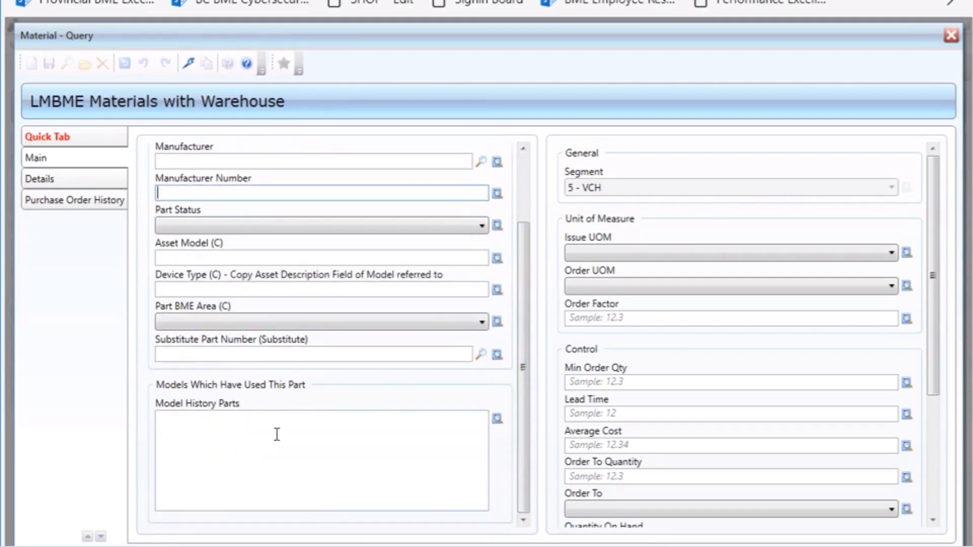
pyautogui.click(209, 429)
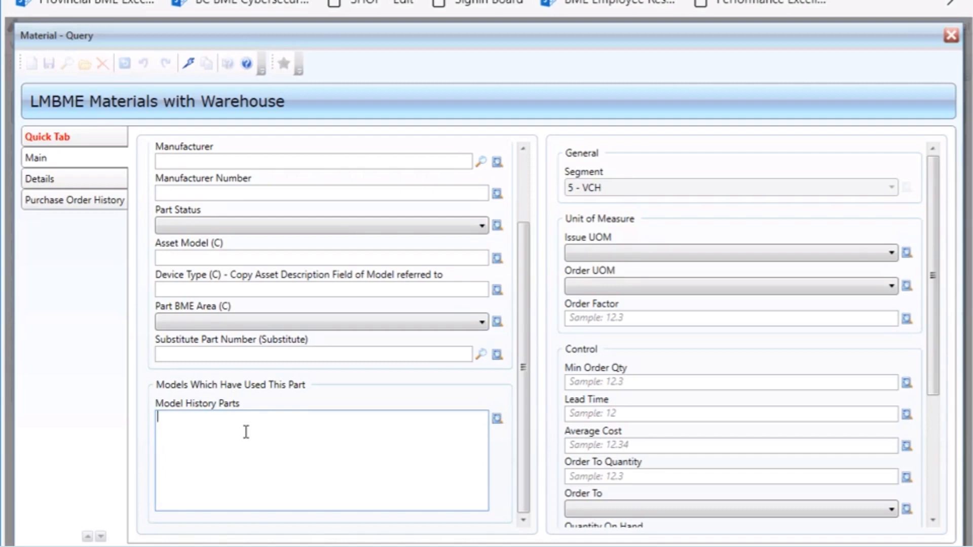
pyautogui.write('*avea*')
pyautogui.click(188, 63)
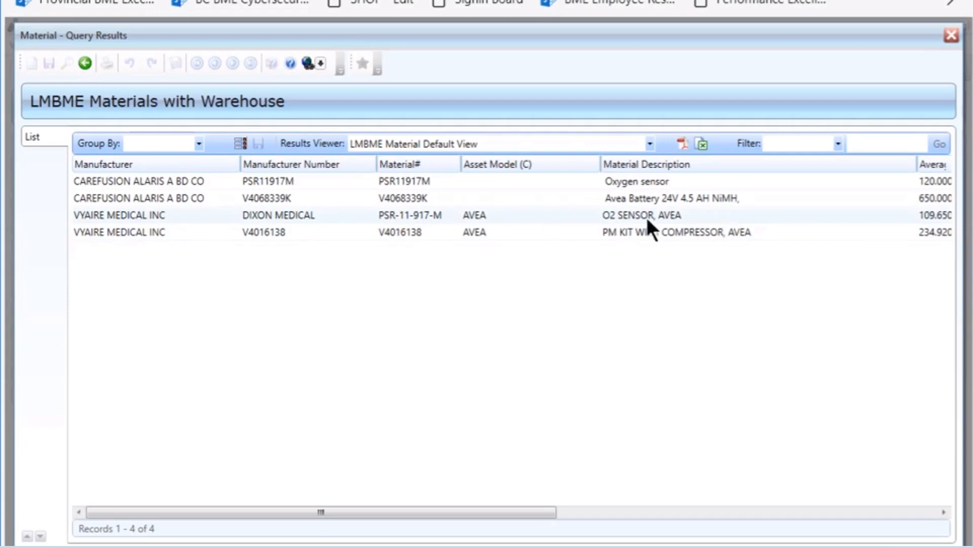
# Choose the O2 SENSOR, AVEA item PSR-11-917-M and set the issue quantity to 1.
pyautogui.click(631, 217)
pyautogui.doubleClick(631, 216)
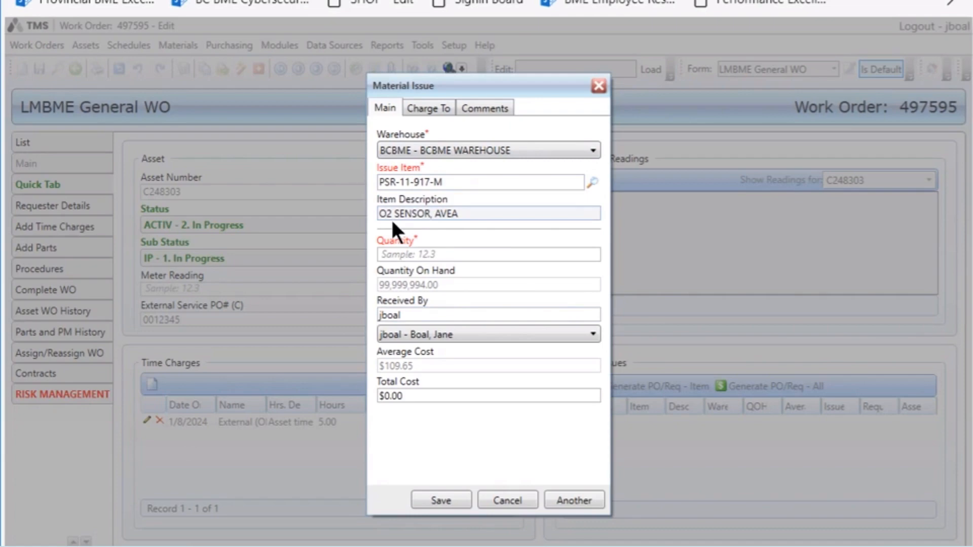
pyautogui.click(419, 255)
pyautogui.write('1')
pyautogui.click(455, 421)
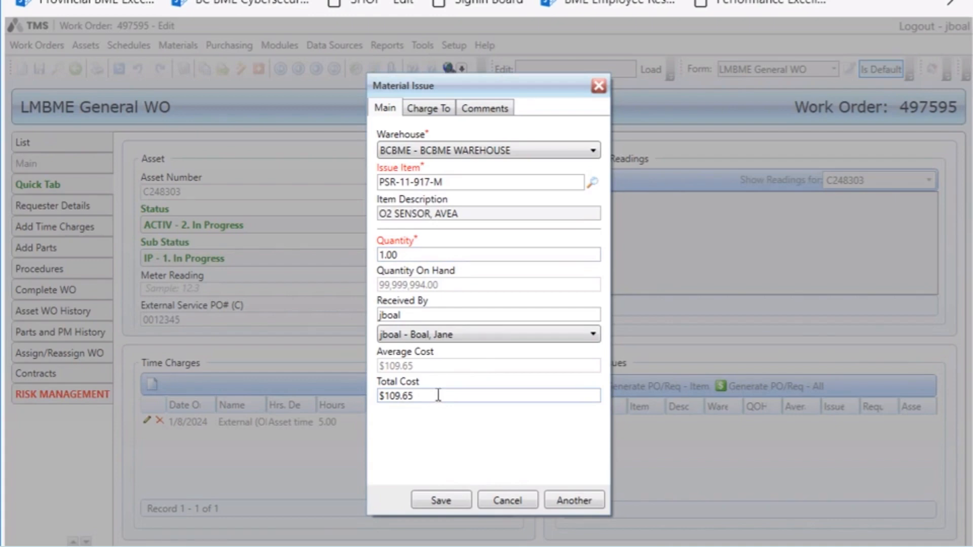
# Set the O2 sensor's total cost to 120.00 and save the material issue.
pyautogui.moveTo(419, 396); pyautogui.dragTo(286, 393)
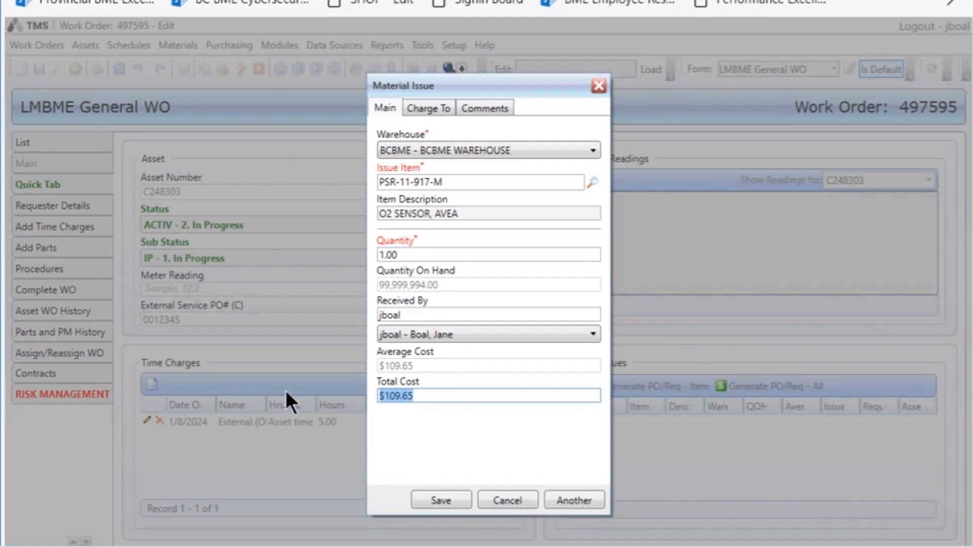
pyautogui.write('120.00')
pyautogui.click(441, 501)
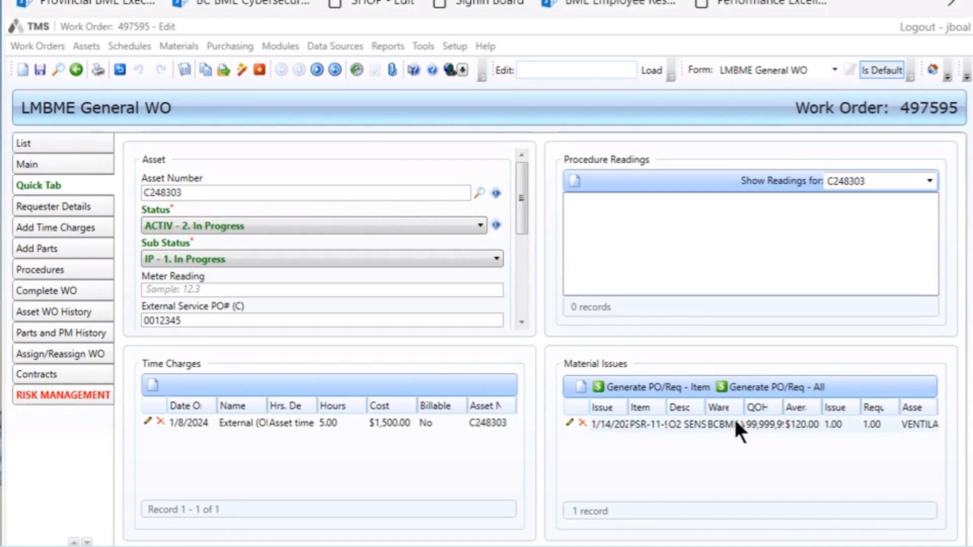
# Start another material issue described as "V1234, Internal Battery, Vyaire" and confirm it as a material on the fly.
pyautogui.click(579, 388)
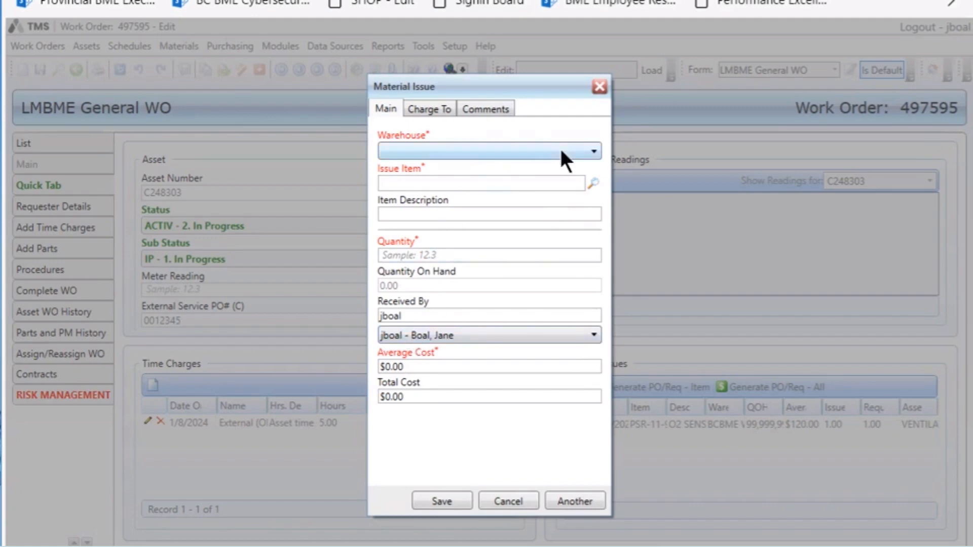
pyautogui.click(406, 215)
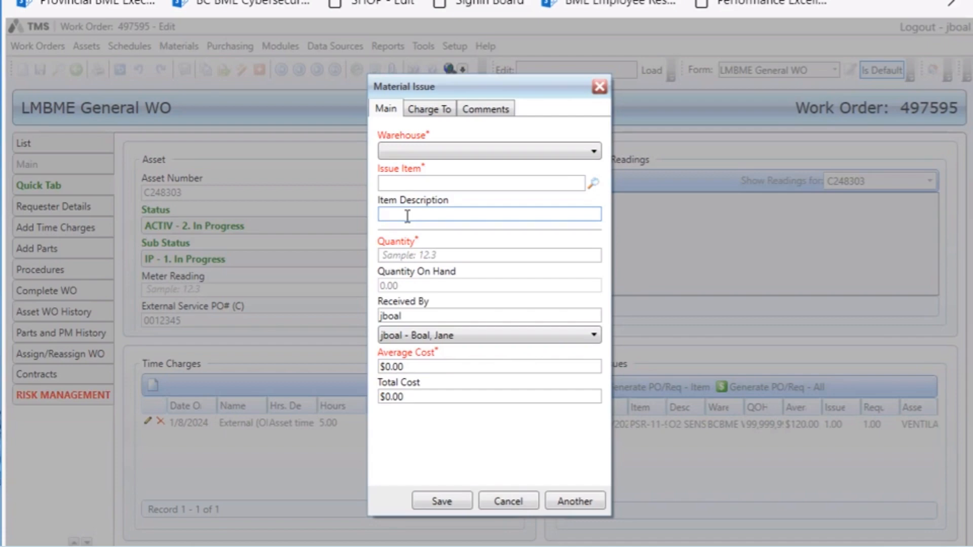
pyautogui.write('V1234')
pyautogui.write('Internal Battery, ')
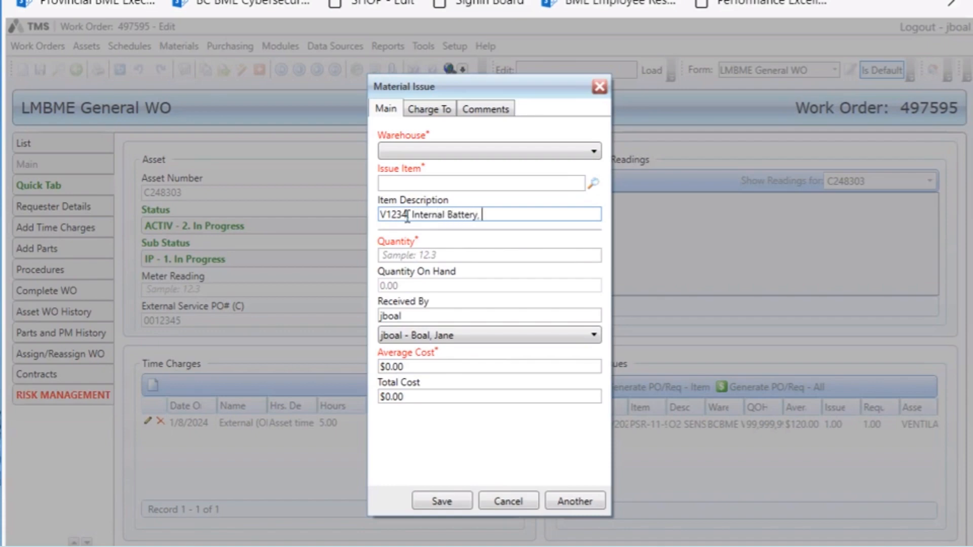
pyautogui.write('Vyaire')
pyautogui.click(408, 215)
pyautogui.write(',')
pyautogui.click(471, 254)
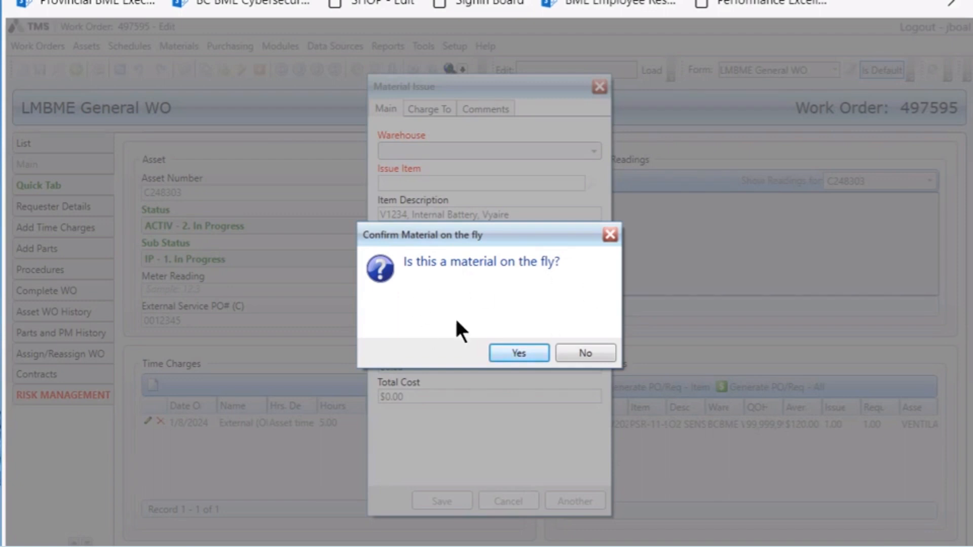
pyautogui.click(534, 354)
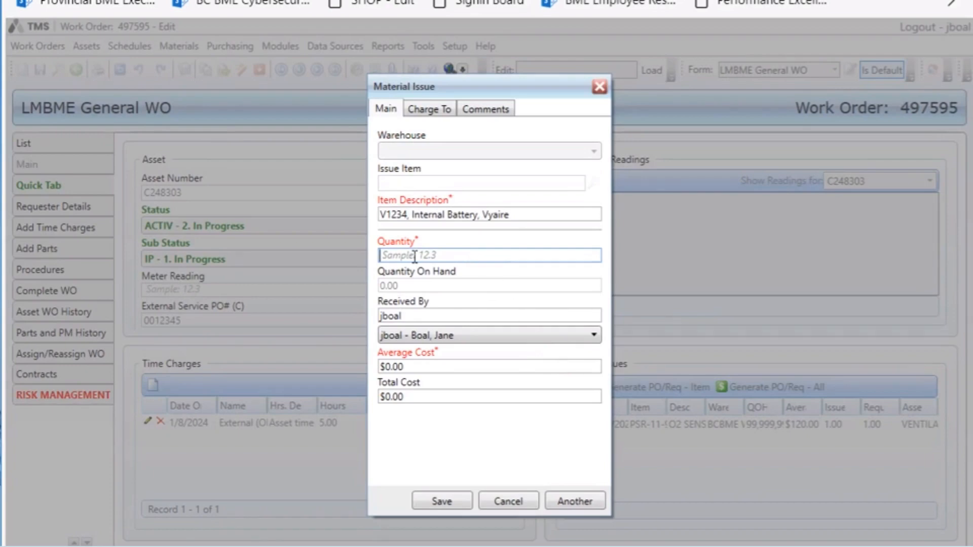
# Set the internal battery's quantity to 1 and total cost to 45.00, and save the material issue.
pyautogui.write('1')
pyautogui.click(420, 402)
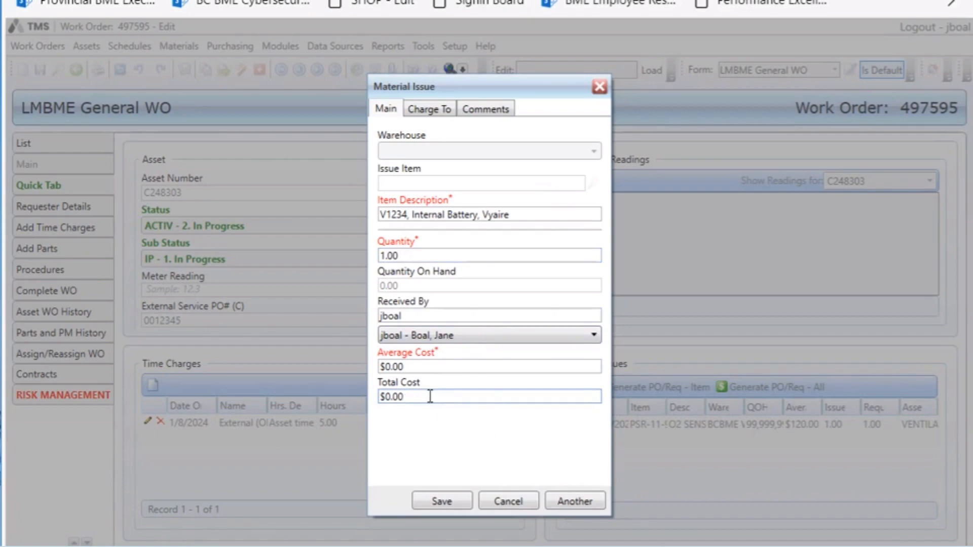
pyautogui.moveTo(431, 397); pyautogui.dragTo(352, 396)
pyautogui.write('45.00')
pyautogui.click(496, 436)
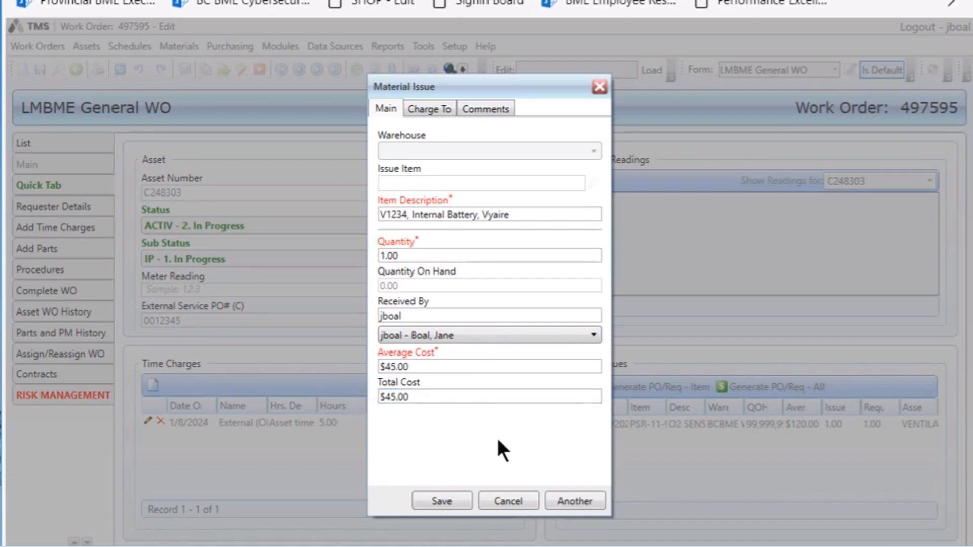
pyautogui.click(448, 501)
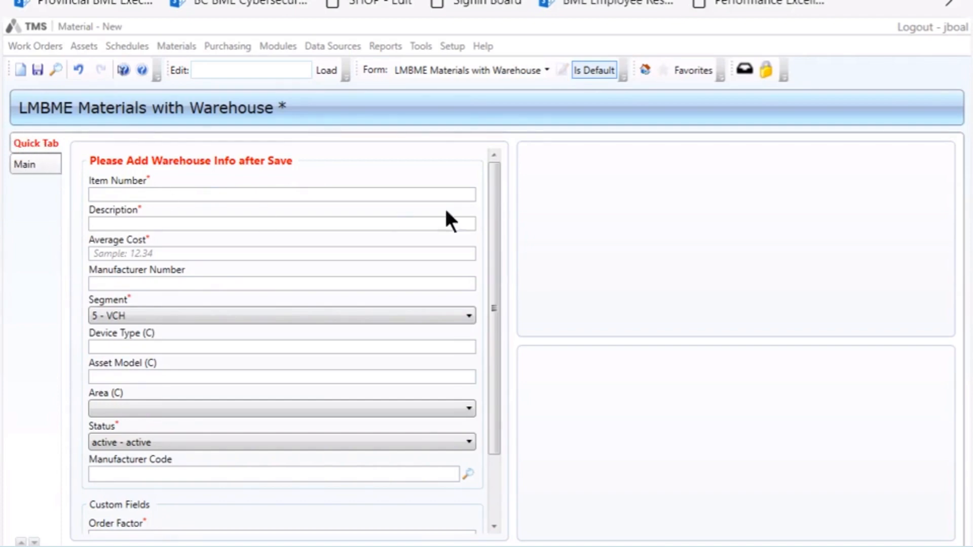
# Enter item number OL-210106-02, description "PM Kit, 1 Year, T1" and average cost 650.94 for the new material.
pyautogui.moveTo(495, 196); pyautogui.dragTo(480, 158)
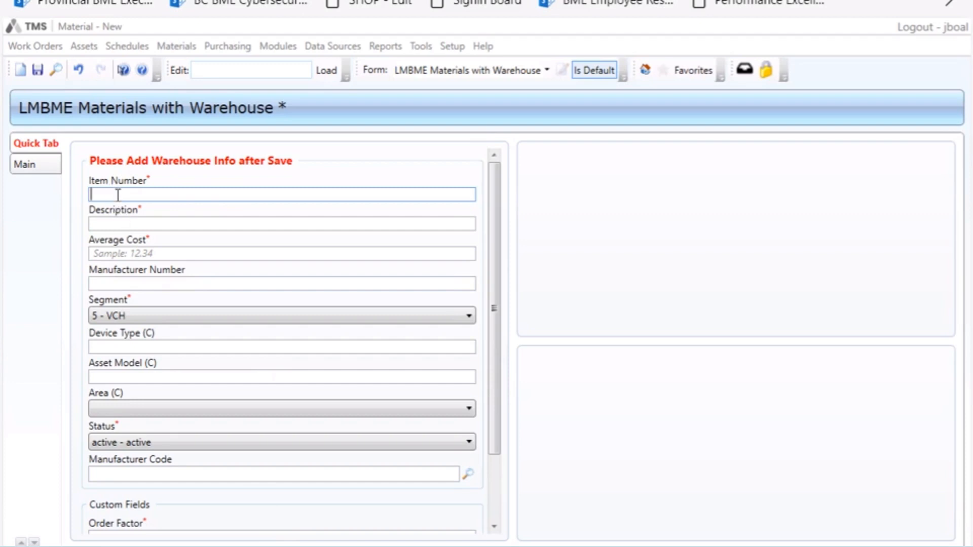
pyautogui.write('OL-210106-02')
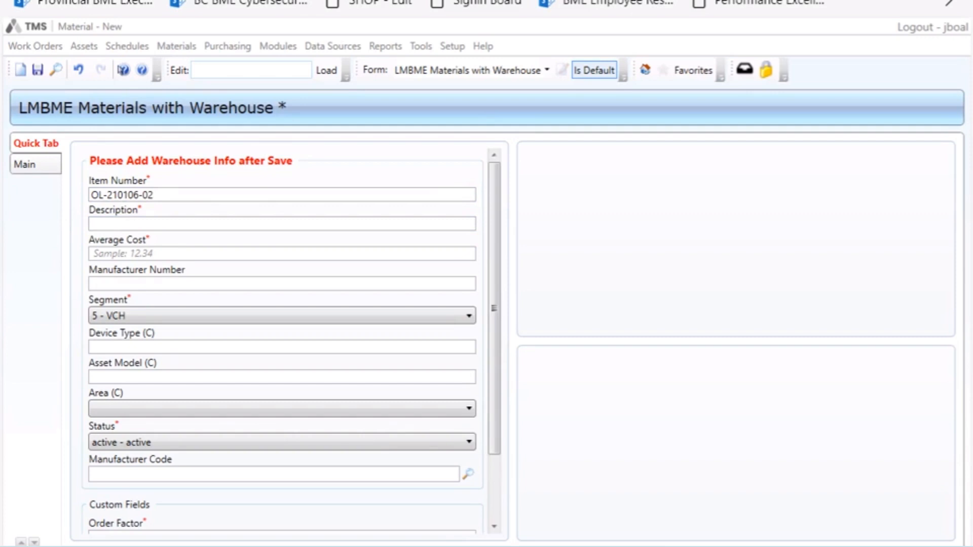
pyautogui.click(164, 224)
pyautogui.write('PM Kit, 1 Year, T1')
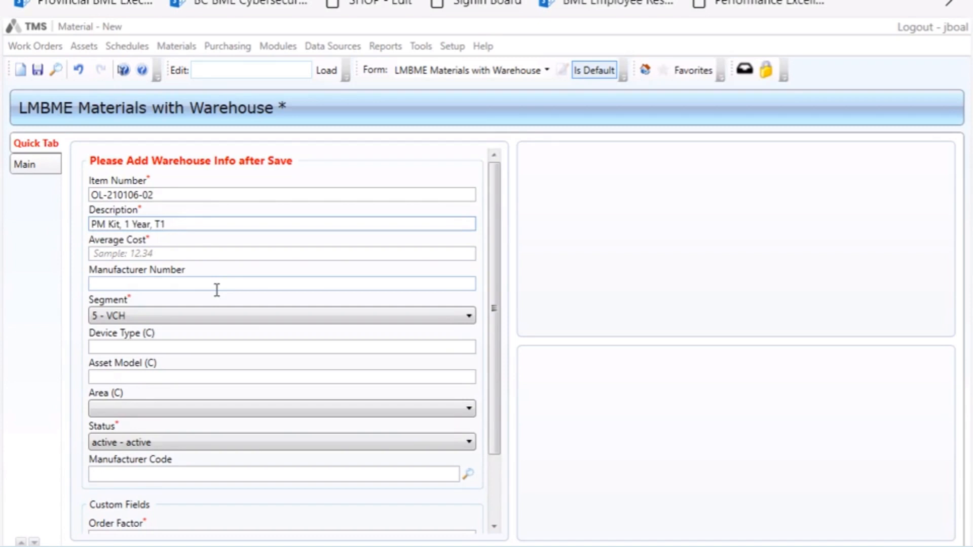
pyautogui.click(169, 256)
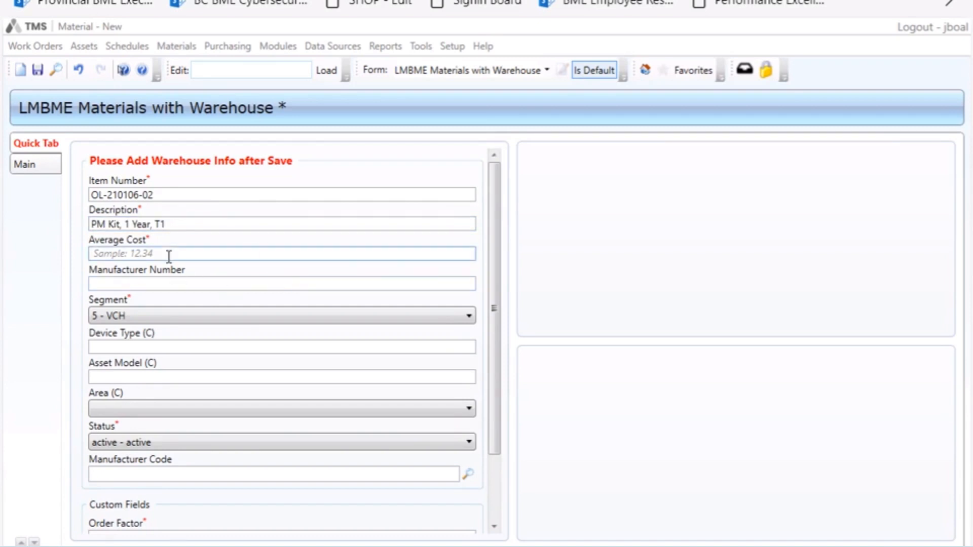
pyautogui.write('650.94')
# Copy the item number OL-210106-02 into the material's Manufacturer Number.
pyautogui.click(122, 284)
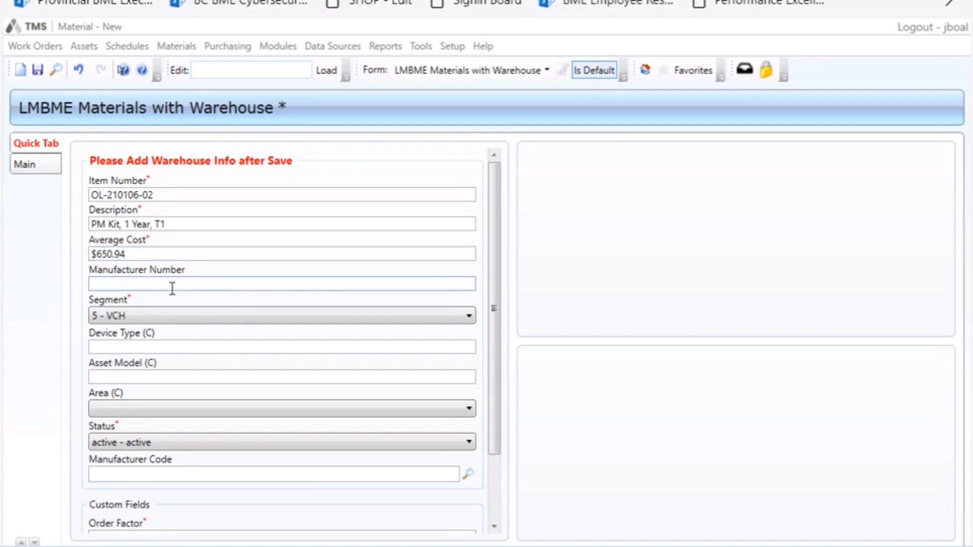
pyautogui.moveTo(172, 194); pyautogui.dragTo(63, 185)
pyautogui.hotkey('ctrl', 'c')
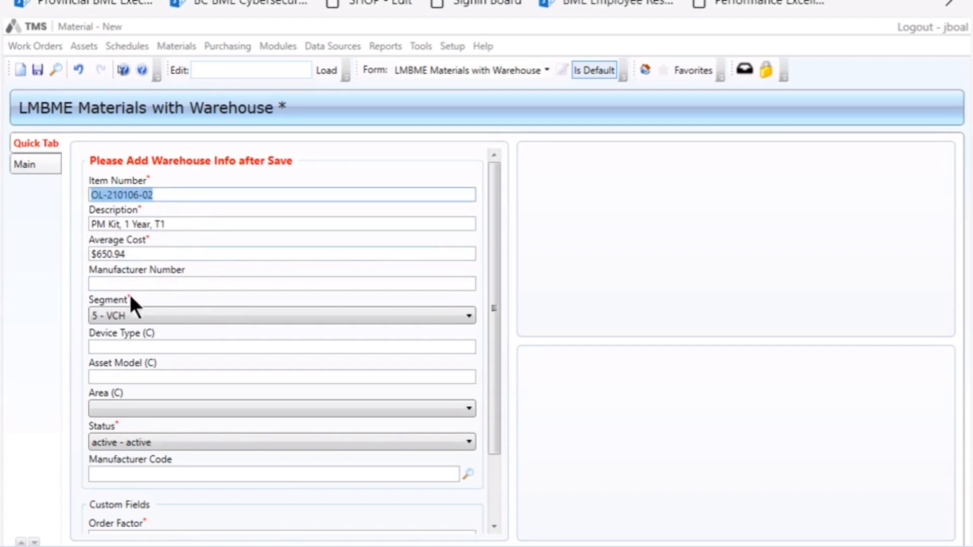
pyautogui.click(128, 283)
pyautogui.hotkey('ctrl', 'v')
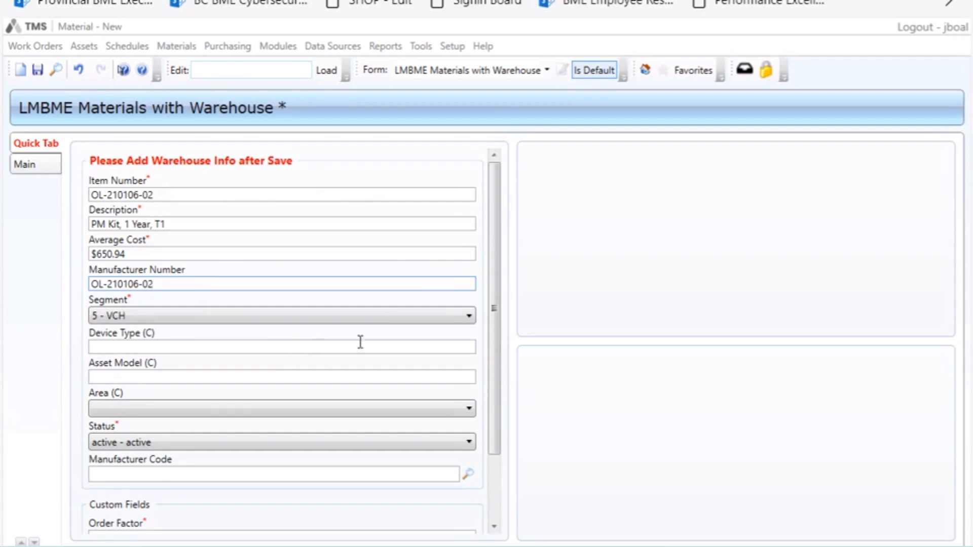
# Set the device type to Ventilator, asset model to "161006, HAMILTON-T1, 161001 HAMILTON-C1" and area to 1 - Clinical.
pyautogui.click(145, 347)
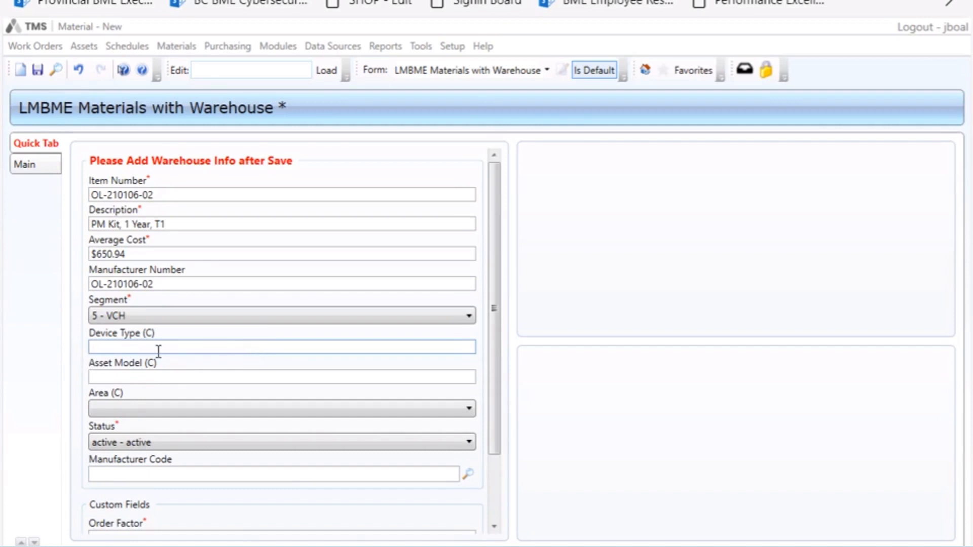
pyautogui.write('Ventilator')
pyautogui.click(144, 381)
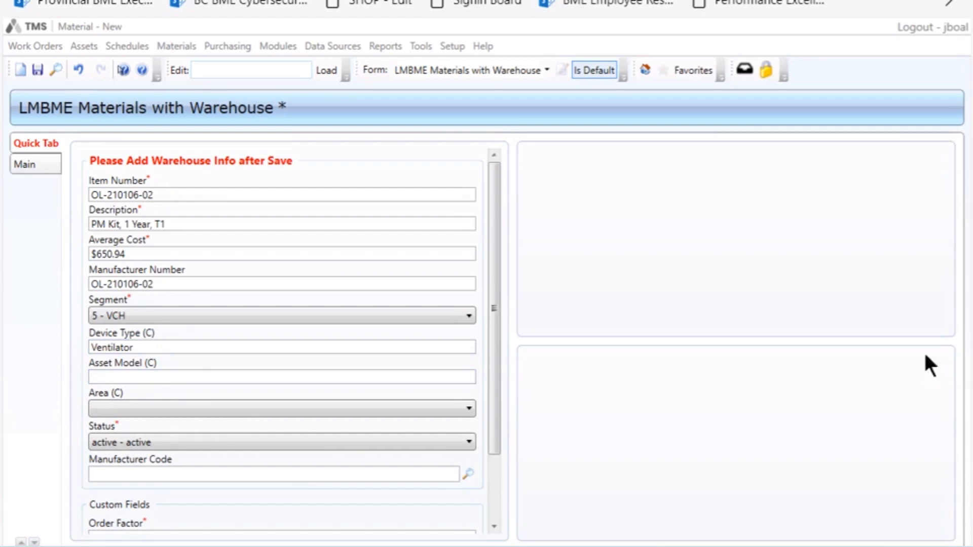
pyautogui.click(132, 382)
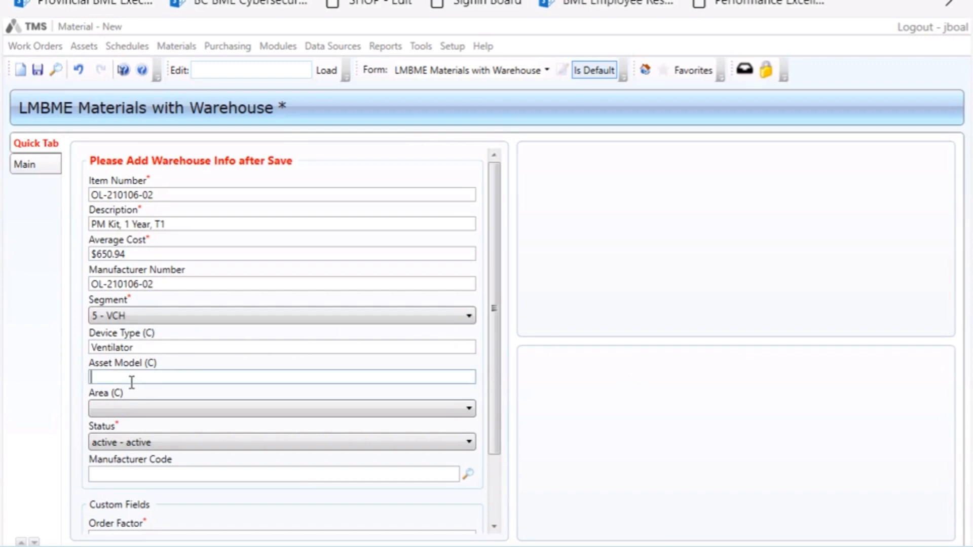
pyautogui.hotkey('ctrl', 'v')
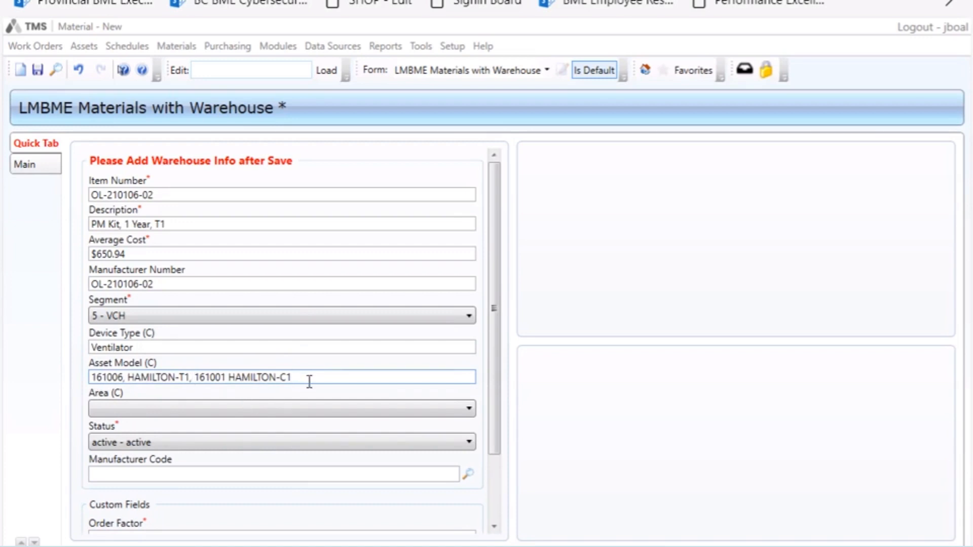
pyautogui.click(172, 408)
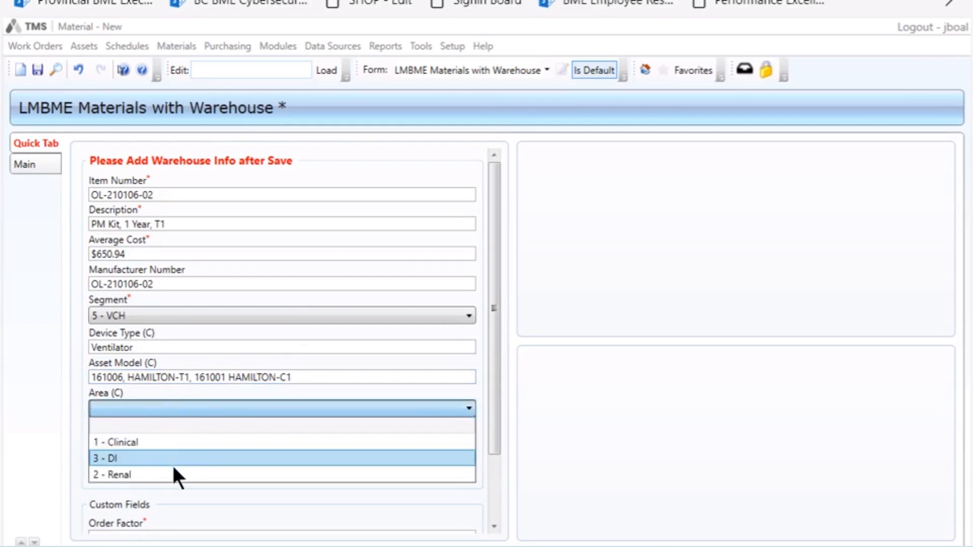
pyautogui.click(151, 440)
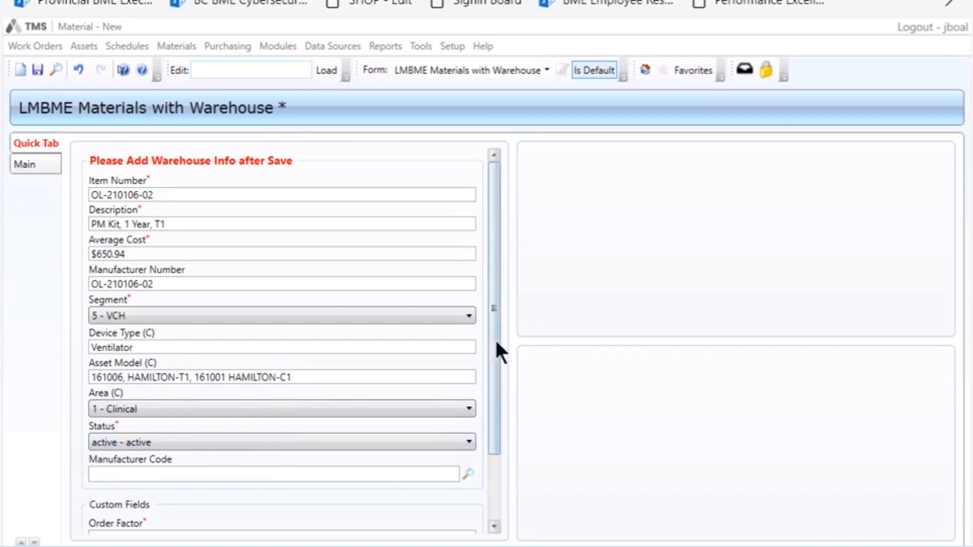
# Look up the manufacturer with vendor name *Hamilton*, set the Manufacturer Code to HAMILTON MEDICAL AG, and save the new material.
pyautogui.moveTo(495, 315); pyautogui.dragTo(498, 380)
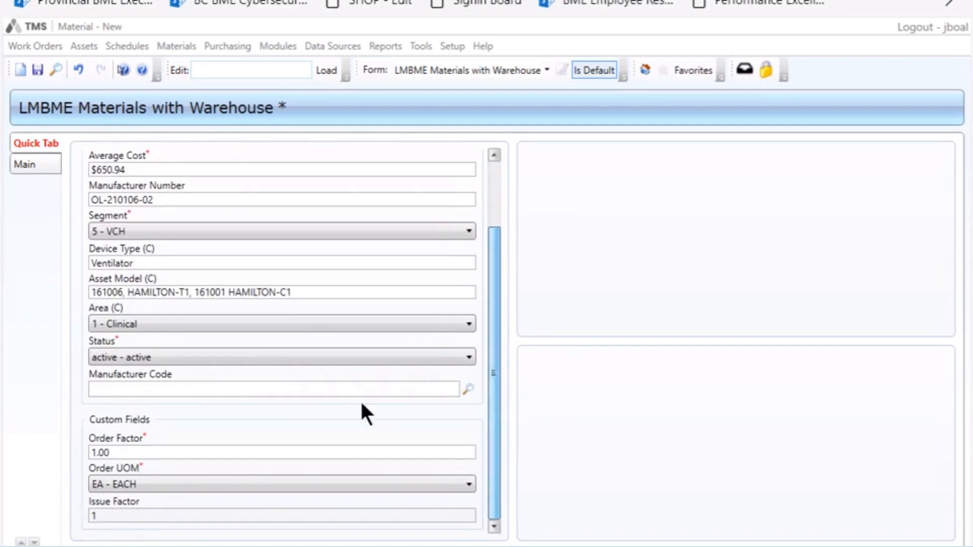
pyautogui.click(197, 393)
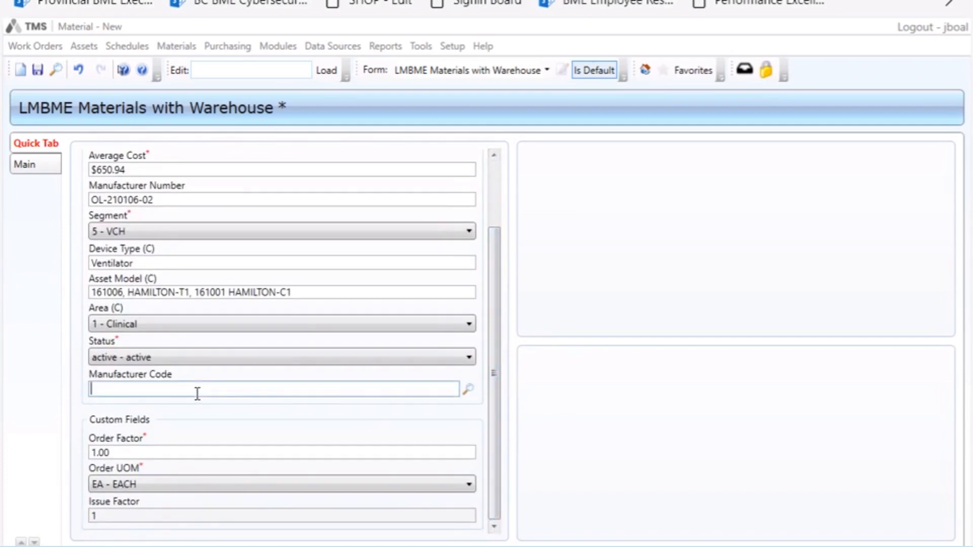
pyautogui.click(466, 385)
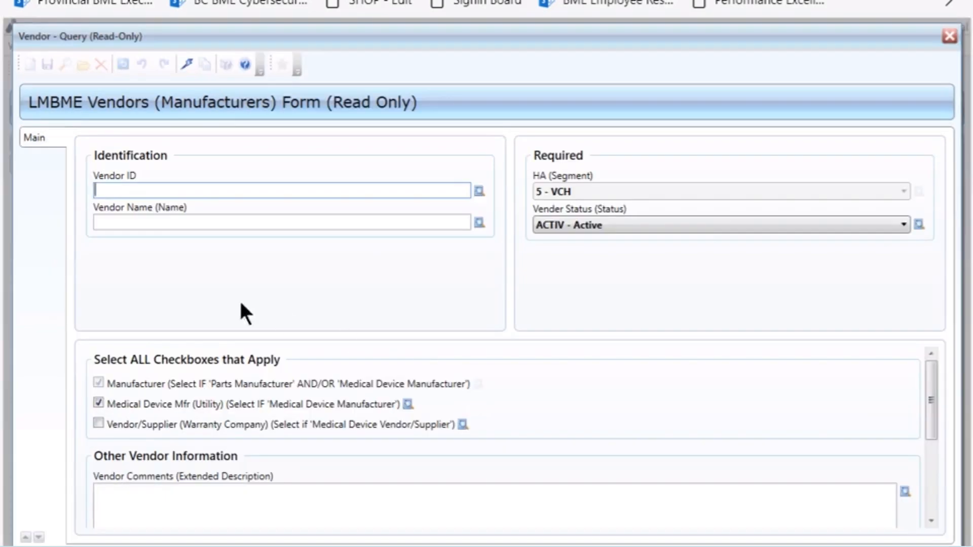
pyautogui.click(148, 222)
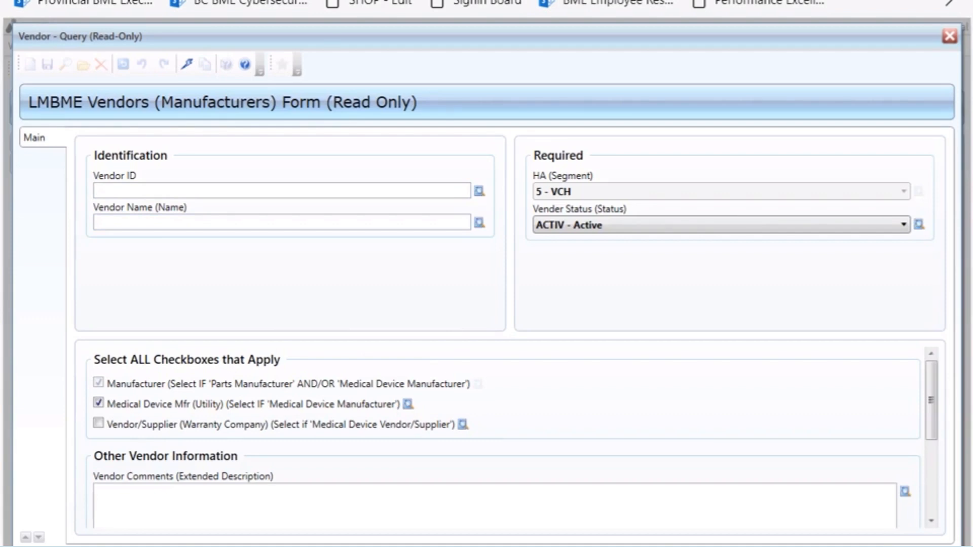
pyautogui.click(161, 222)
pyautogui.write('*Hamilton*')
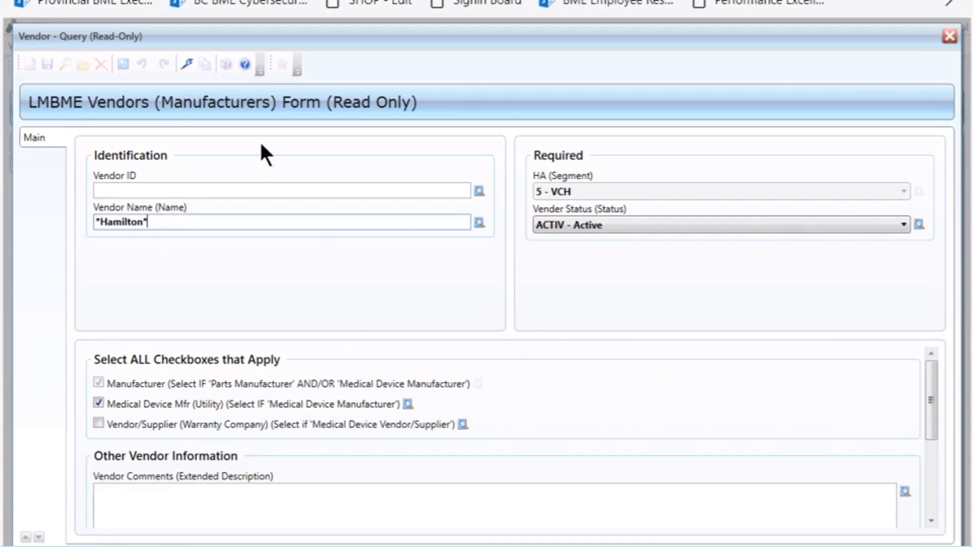
pyautogui.click(186, 64)
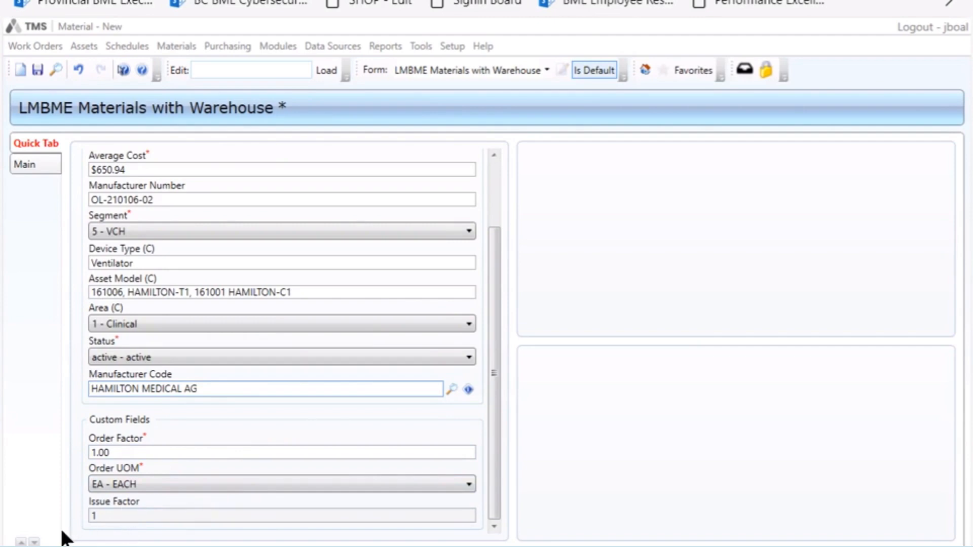
pyautogui.moveTo(494, 366); pyautogui.dragTo(497, 256)
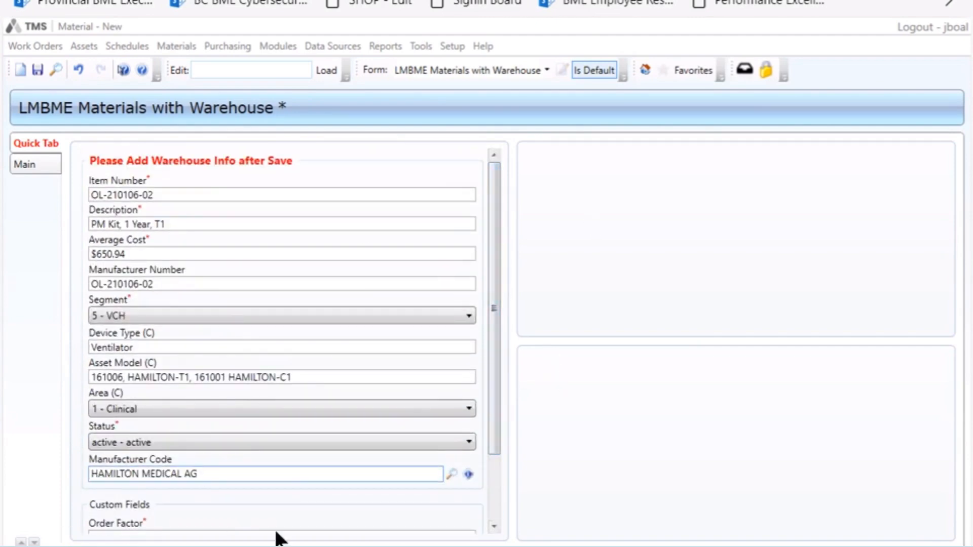
pyautogui.click(38, 70)
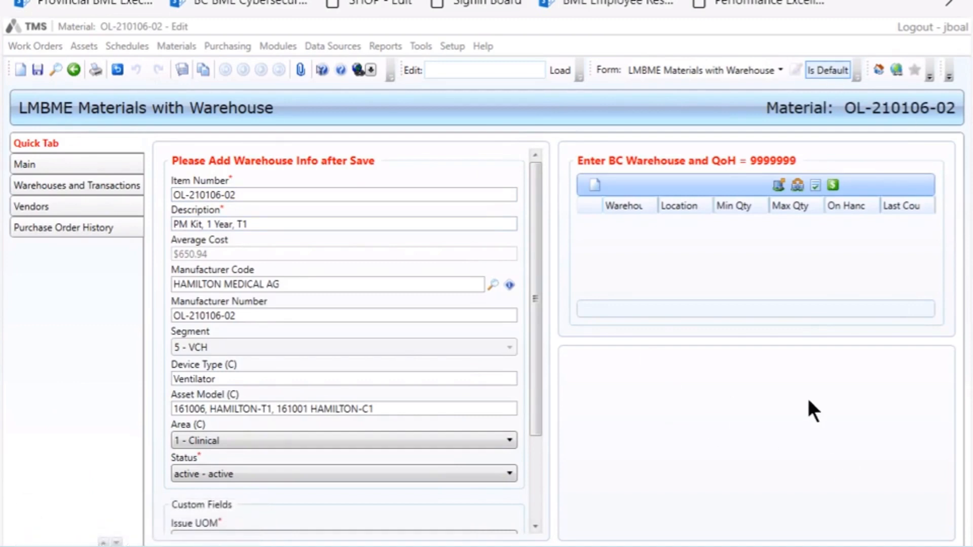
# Add a warehouse entry for BCBME - BCBME WAREHOUSE with quantity on hand 99999999 and save it.
pyautogui.click(590, 183)
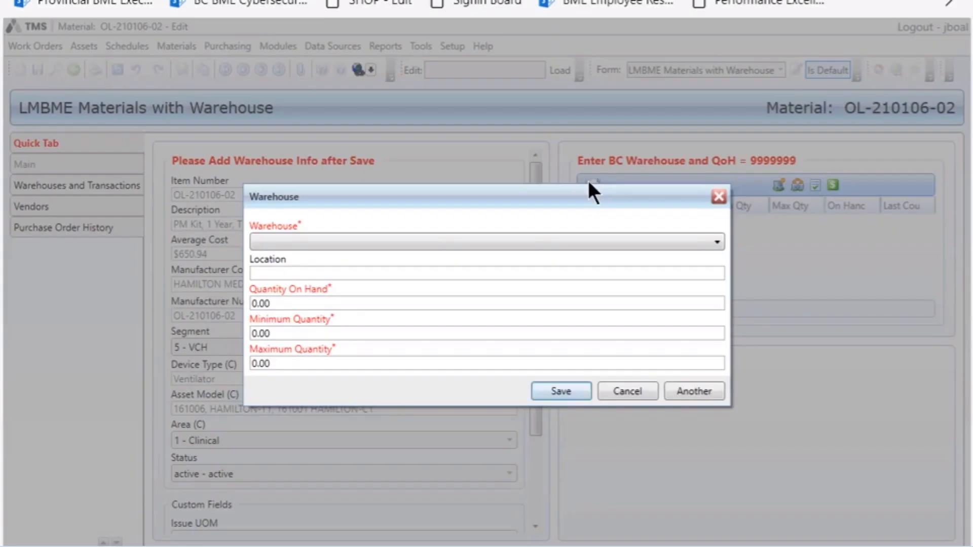
pyautogui.click(302, 238)
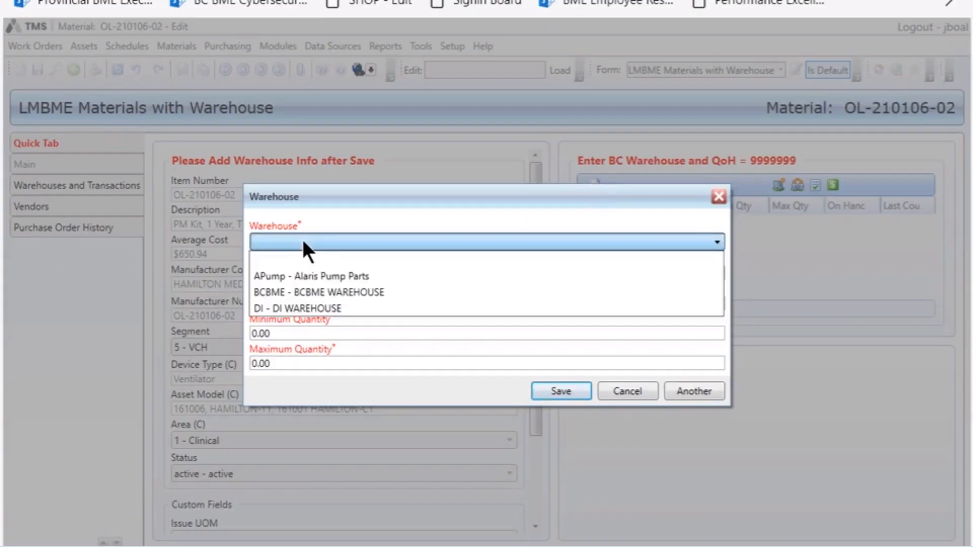
pyautogui.click(333, 292)
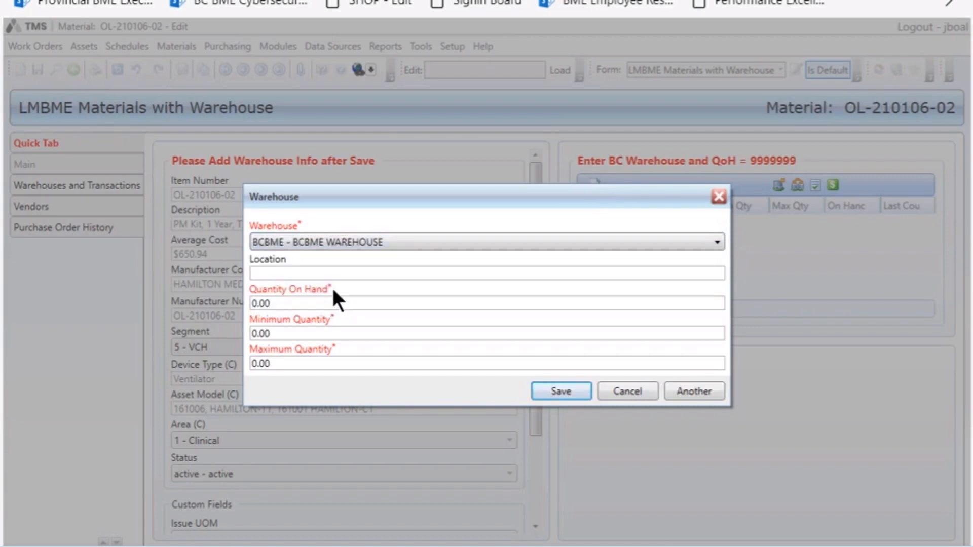
pyautogui.moveTo(306, 303); pyautogui.dragTo(235, 299)
pyautogui.write('99999999')
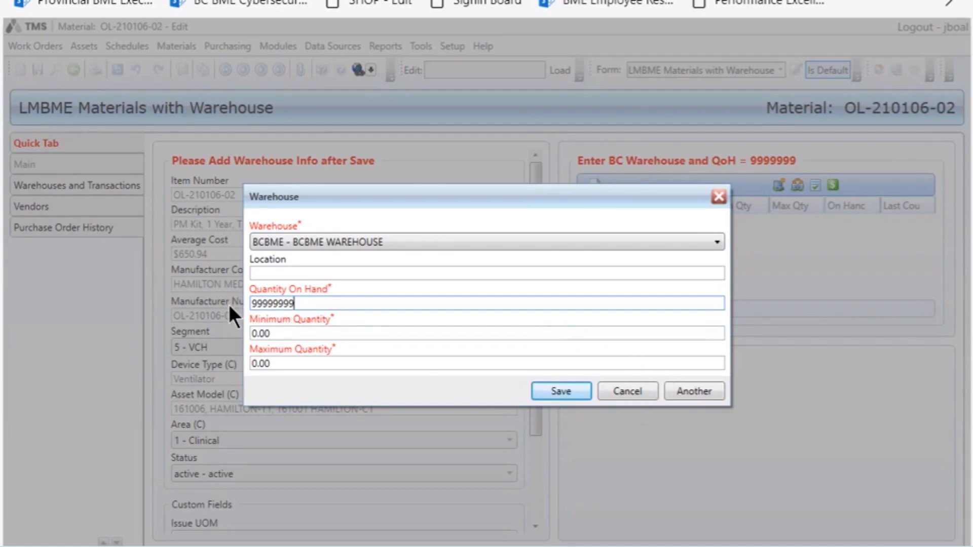
pyautogui.click(567, 393)
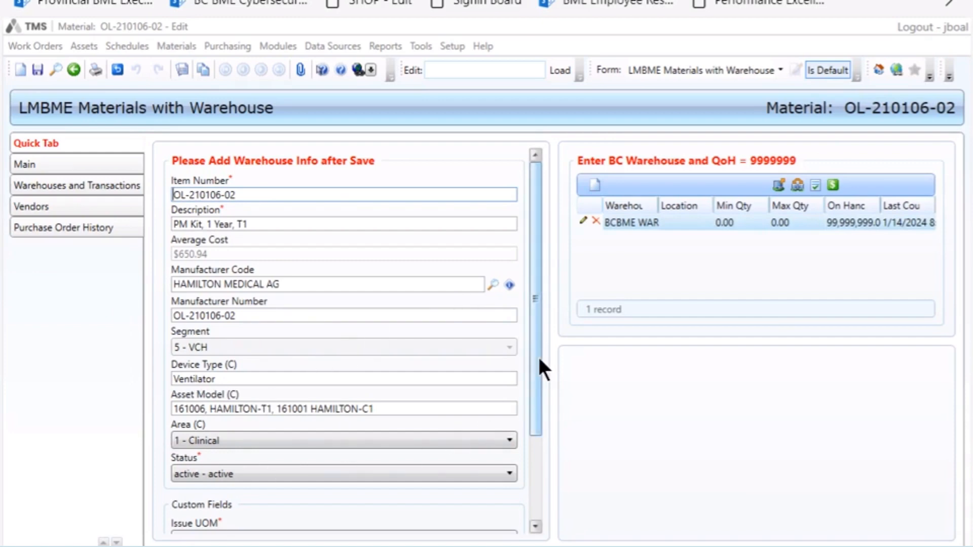
# Start a new vendor entry for the material and choose BOMIMED INC by searching the vendor name *bomimed*.
pyautogui.moveTo(537, 355); pyautogui.dragTo(528, 449)
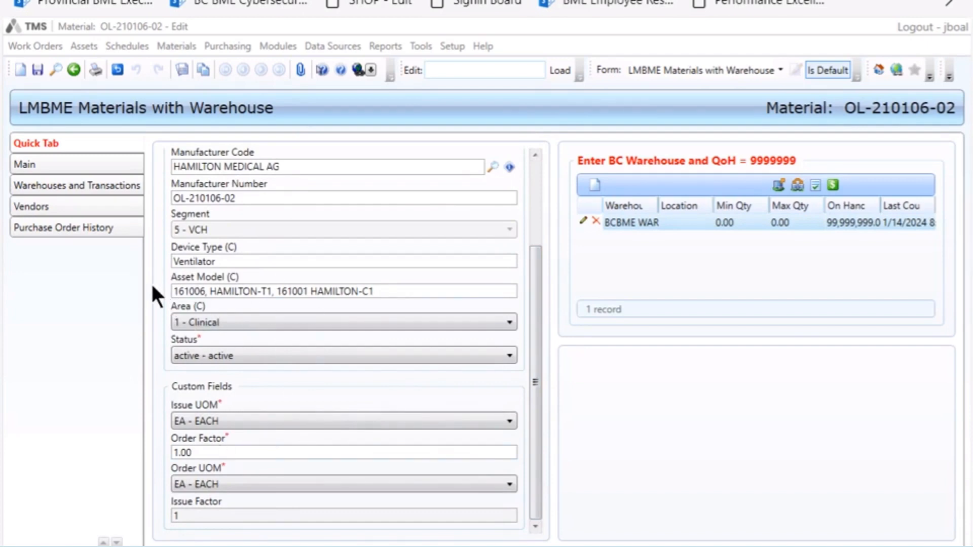
pyautogui.click(27, 207)
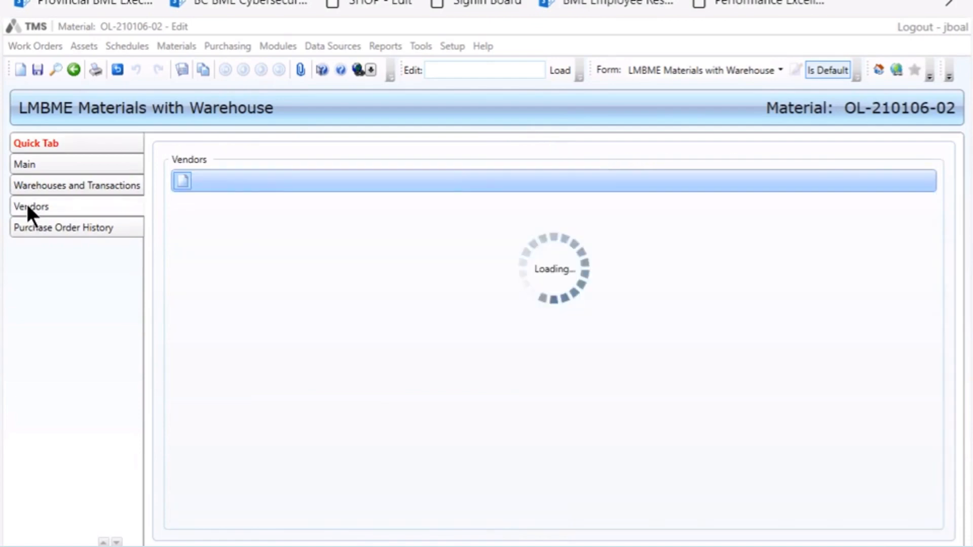
pyautogui.click(182, 179)
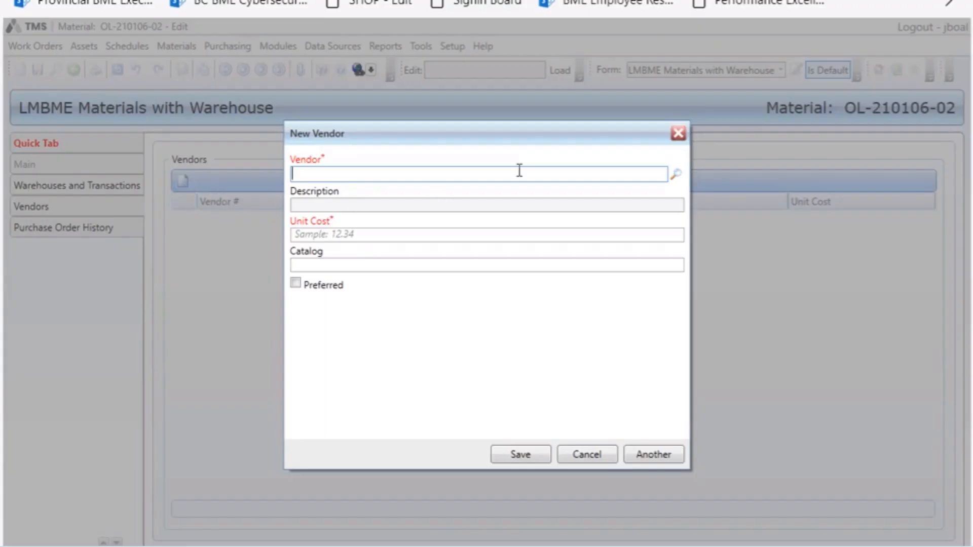
pyautogui.click(676, 172)
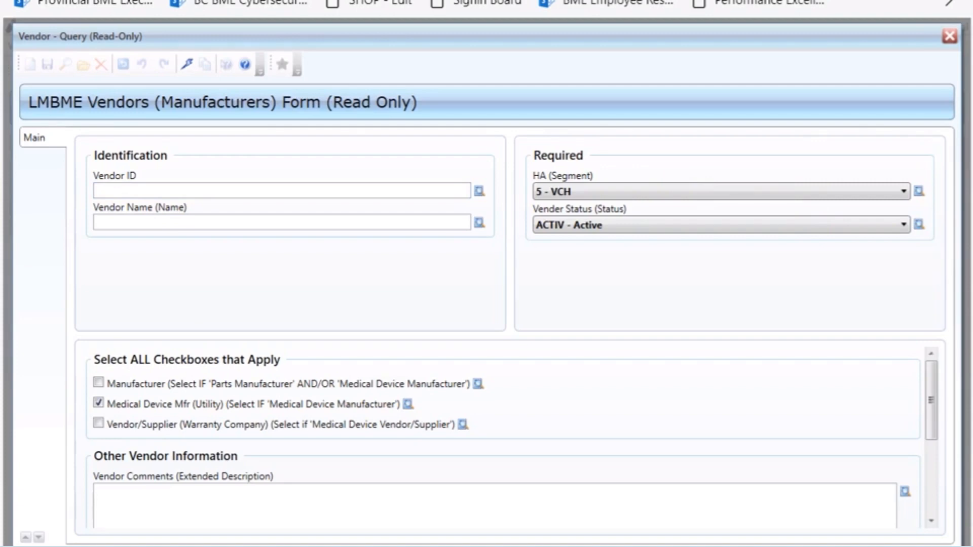
pyautogui.click(172, 224)
pyautogui.write('*bomimed*')
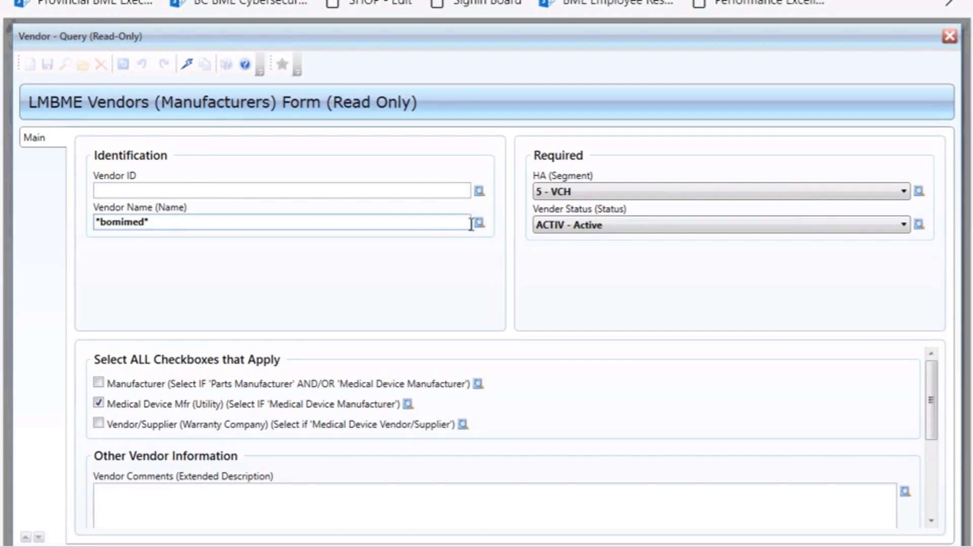
pyautogui.click(187, 60)
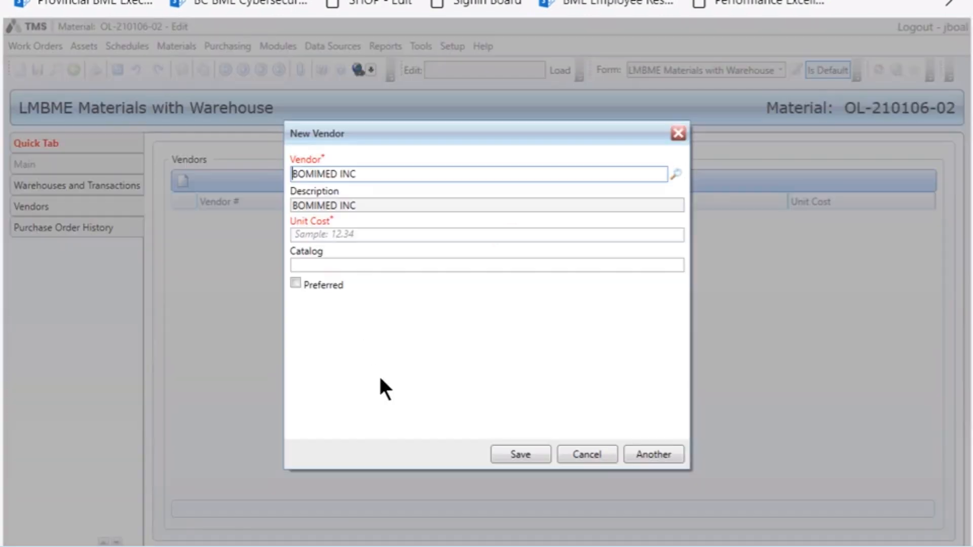
# Set the vendor's unit cost to 650.94, save the vendor entry, and save the material record.
pyautogui.click(332, 235)
pyautogui.write('6')
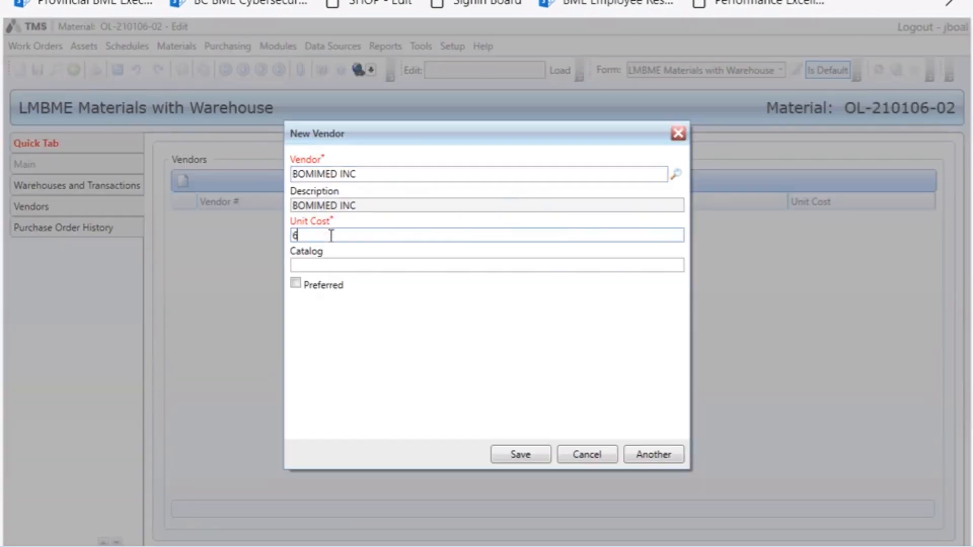
pyautogui.write('50.94')
pyautogui.click(524, 455)
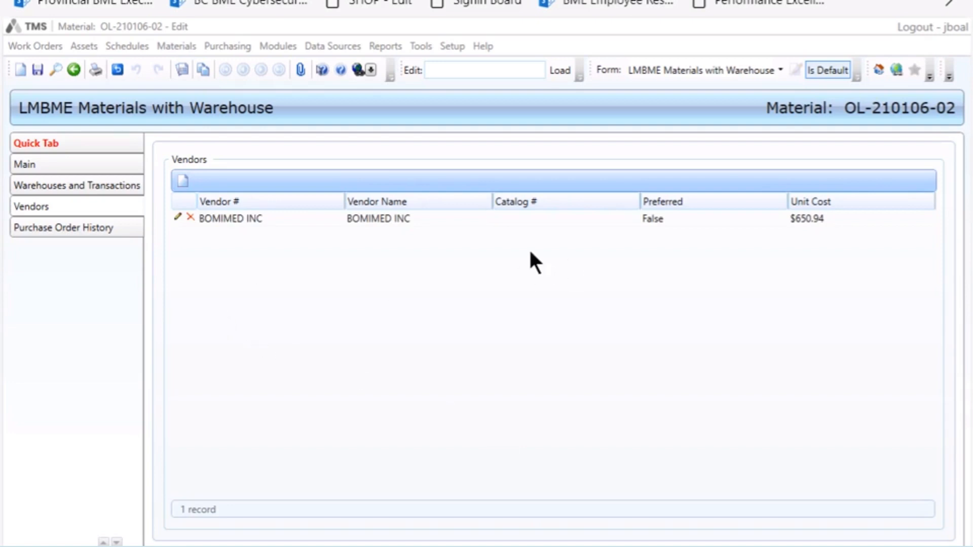
pyautogui.click(36, 71)
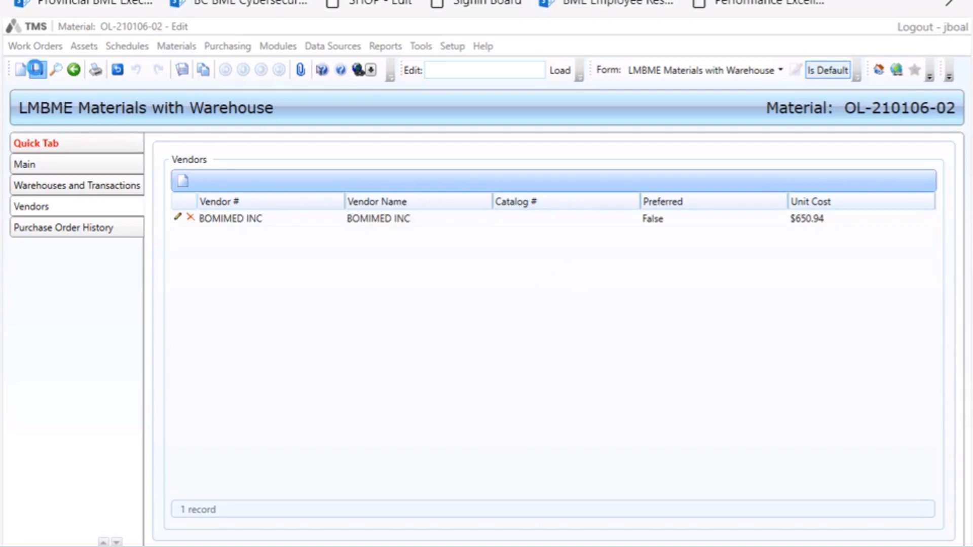